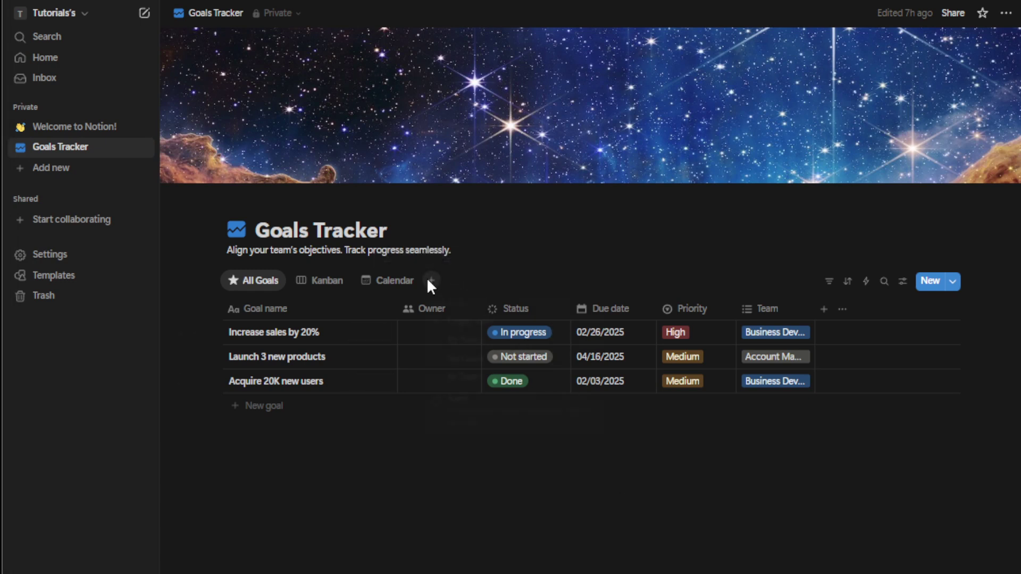
Add an empty view to the Goals Tracker database, keeping the Table layout
click(429, 282)
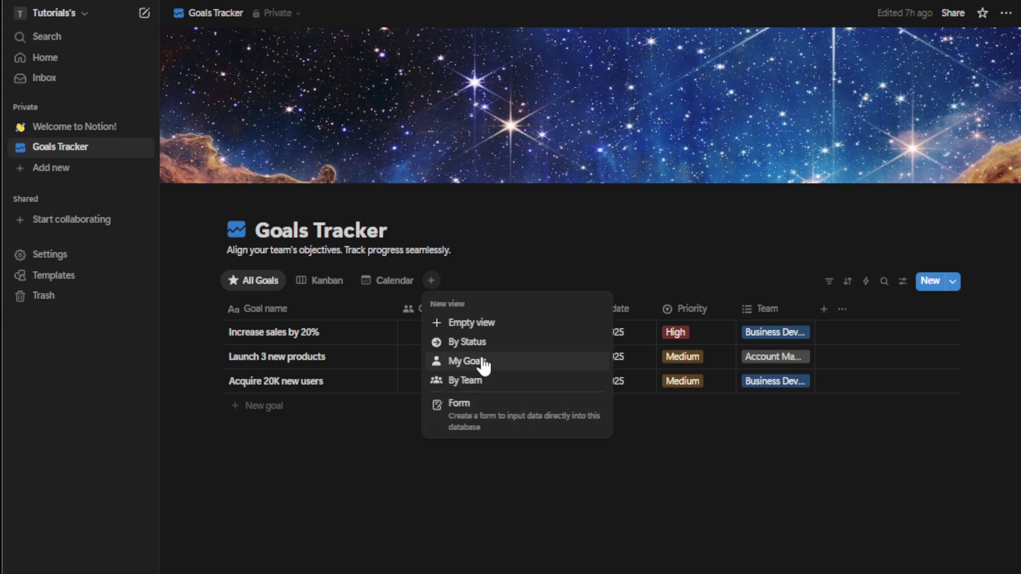
click(472, 484)
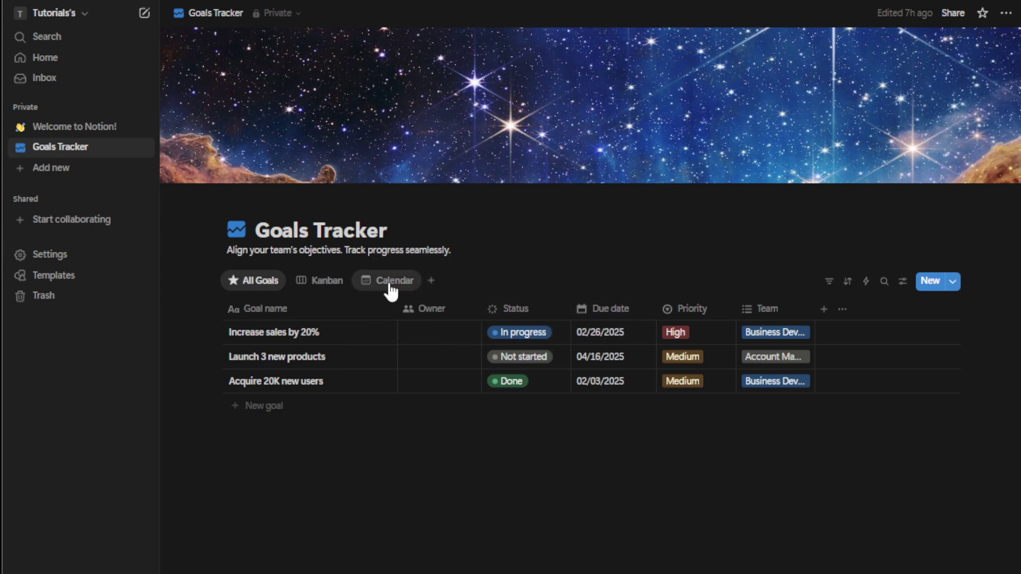
click(430, 281)
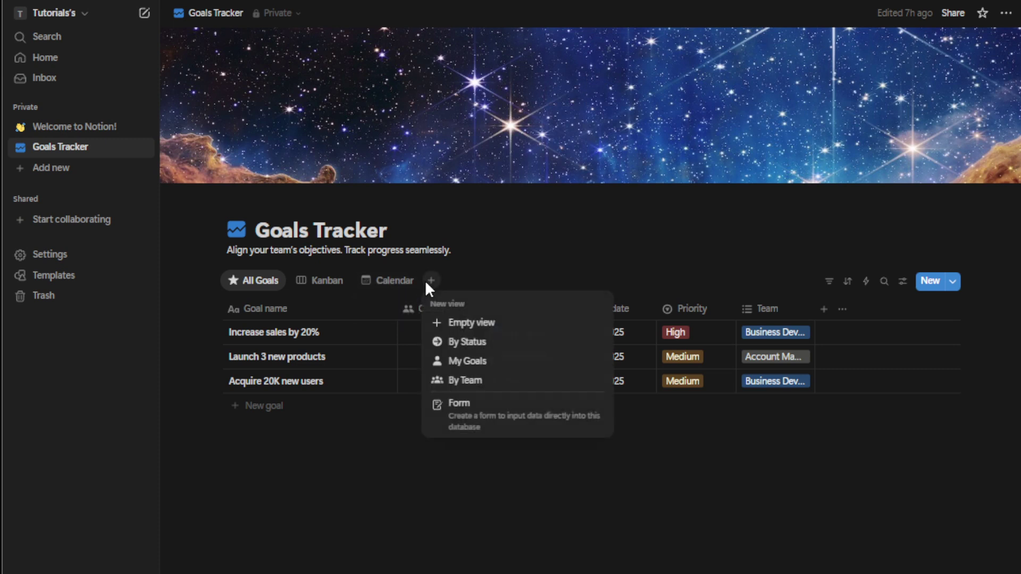
click(467, 323)
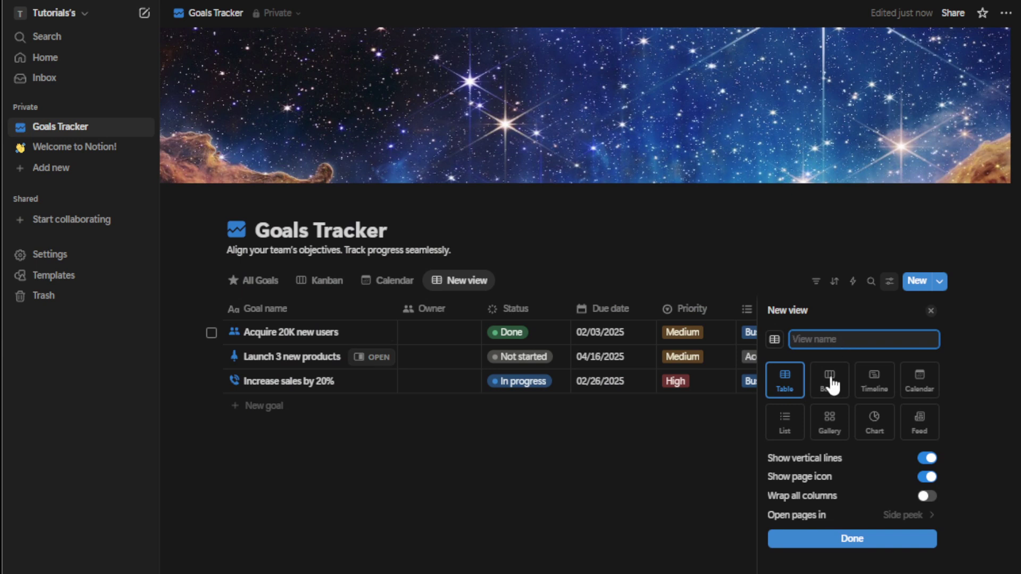
click(517, 489)
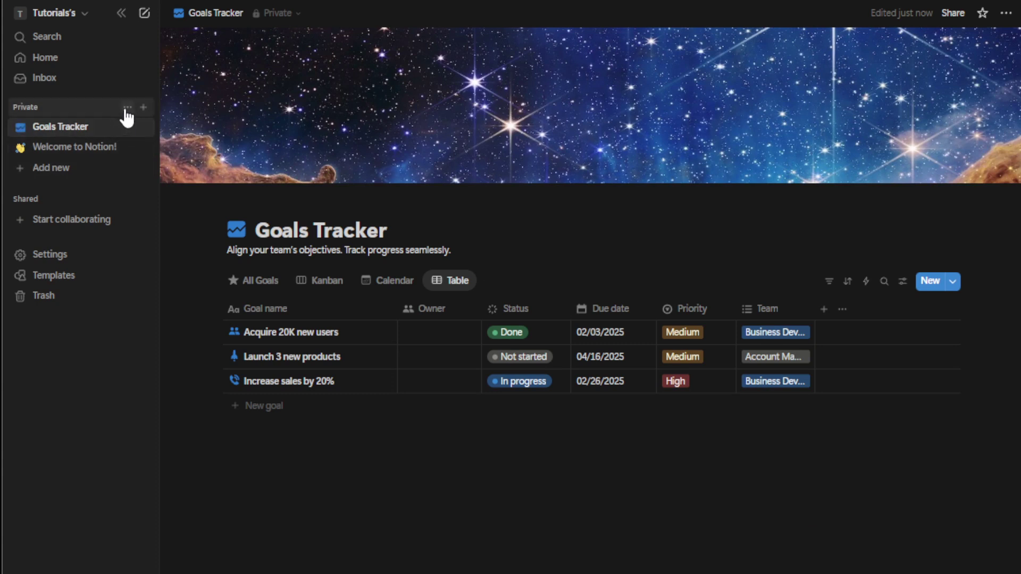
Create a new private page titled "Timeline"
click(127, 107)
click(142, 107)
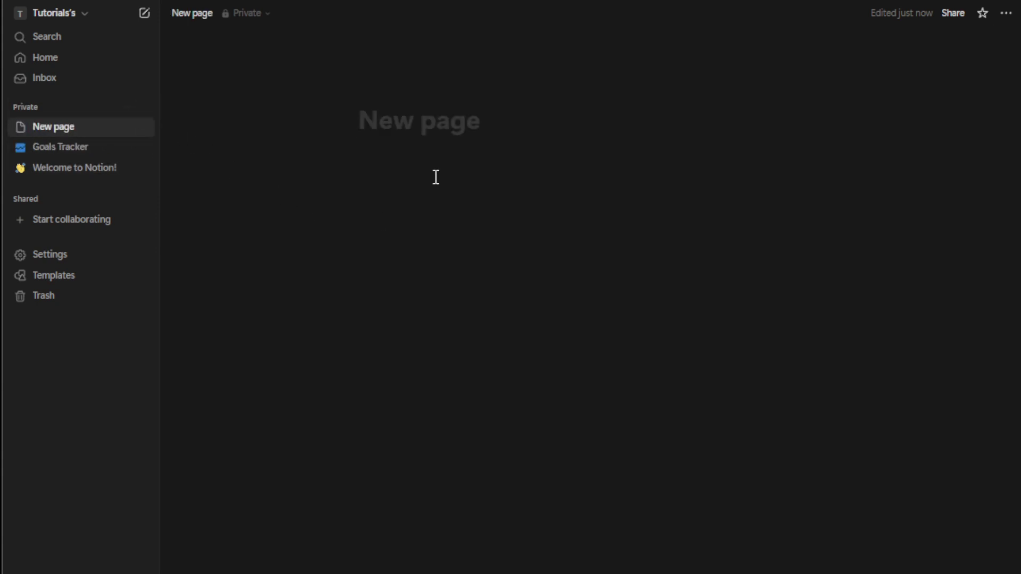
text(Timel)
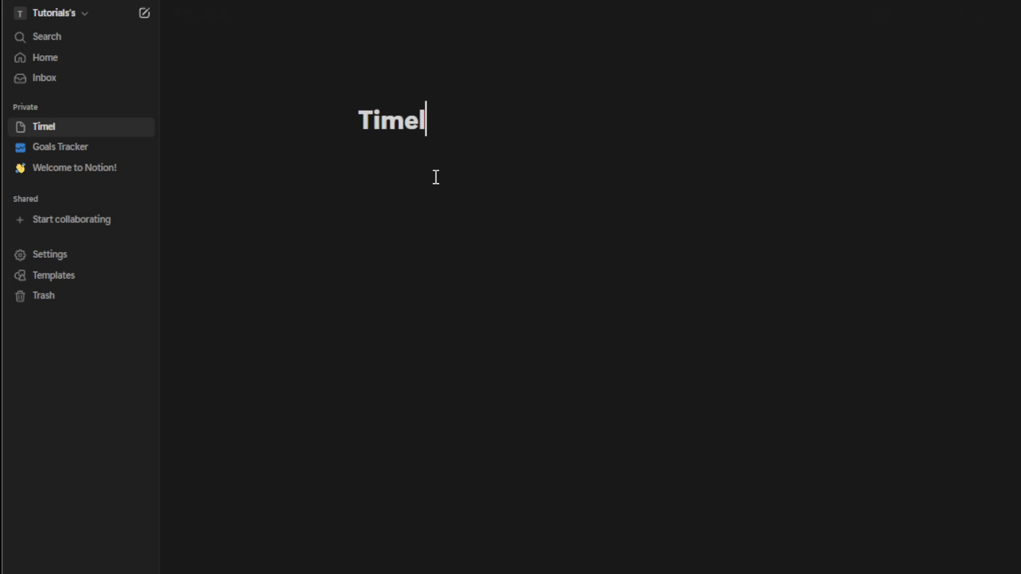
text(ine)
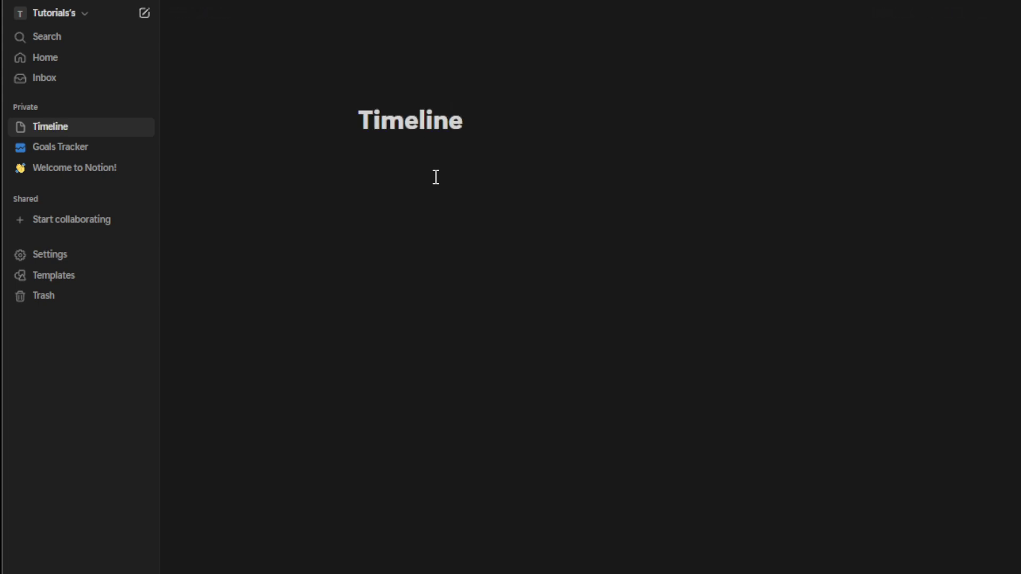
key(Return)
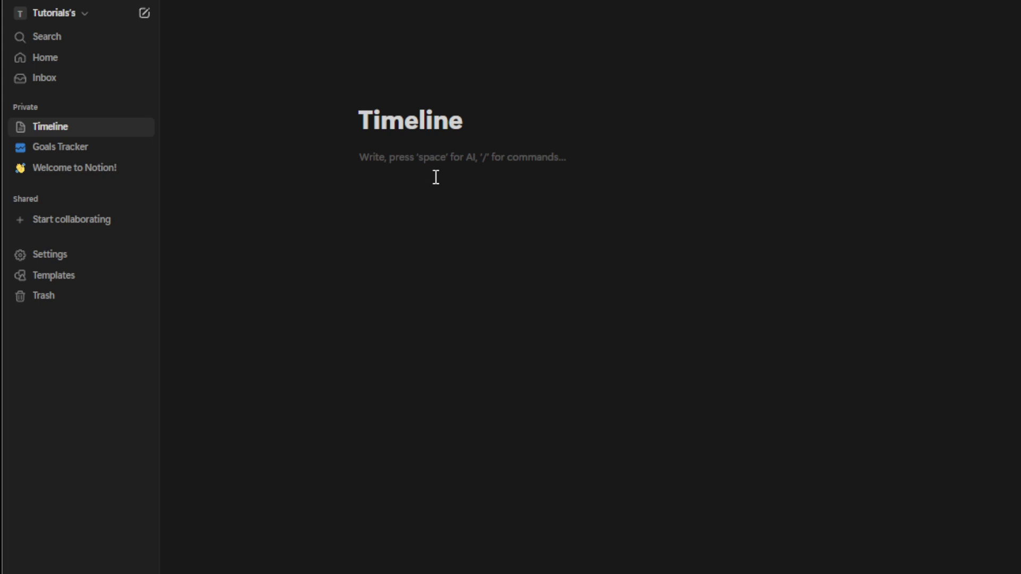
Insert an inline database on the Timeline page and add a Date property to it
text(/data)
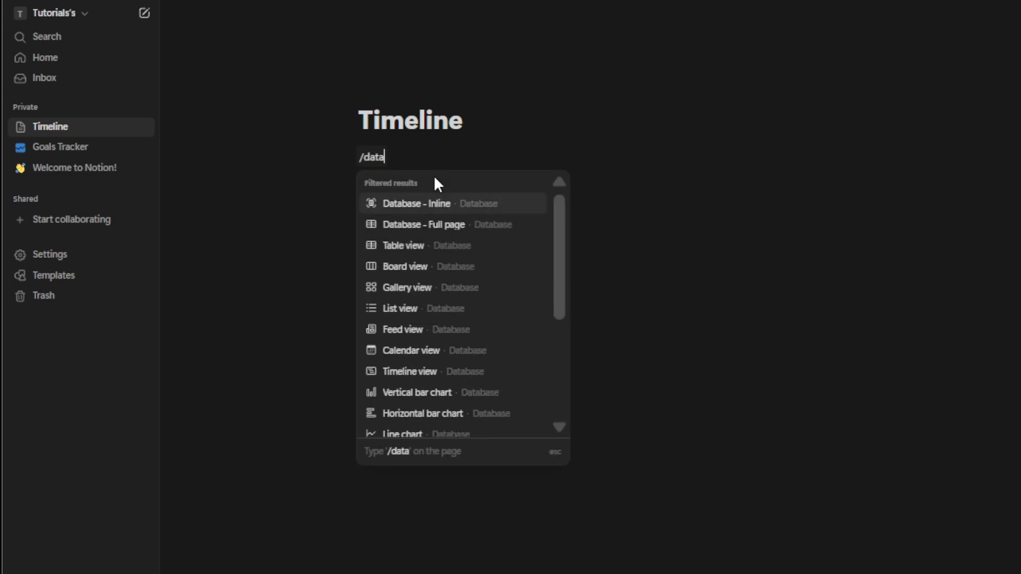
click(473, 255)
click(577, 194)
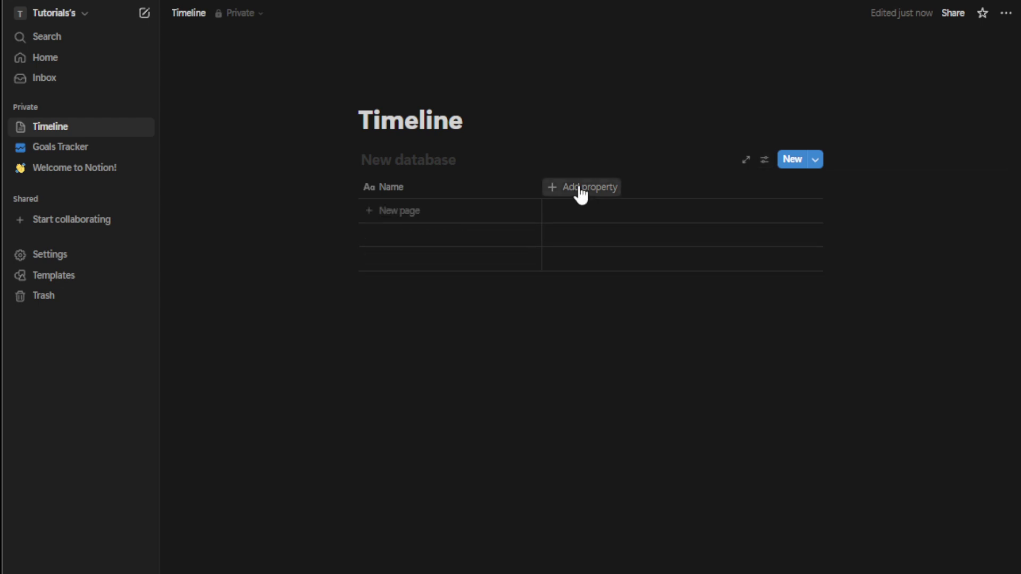
click(582, 190)
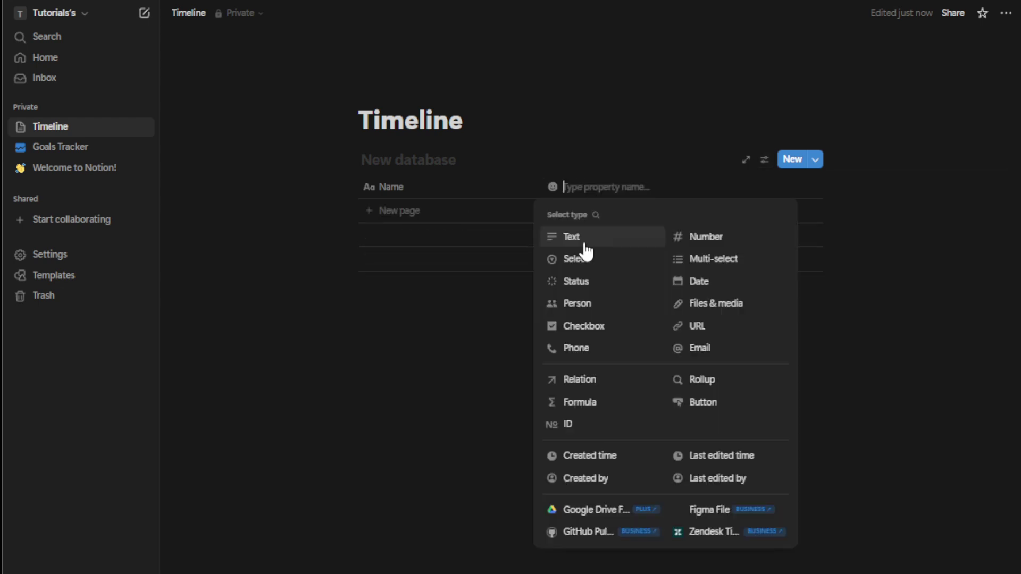
click(696, 279)
Create the first database row and give it a date range of August 24 to August 29, 2025
click(597, 216)
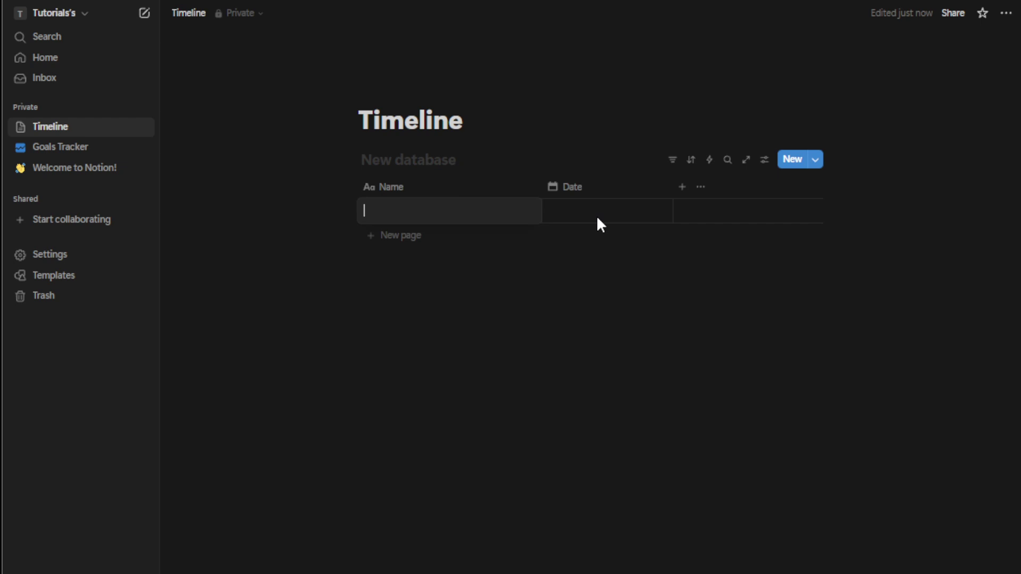
key(Escape)
click(588, 221)
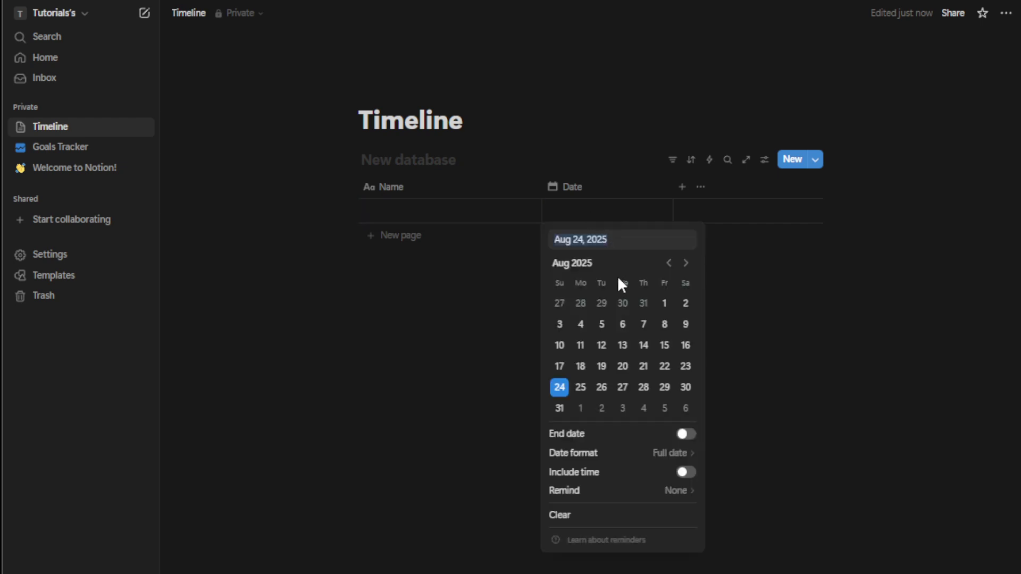
click(690, 437)
click(664, 387)
click(528, 365)
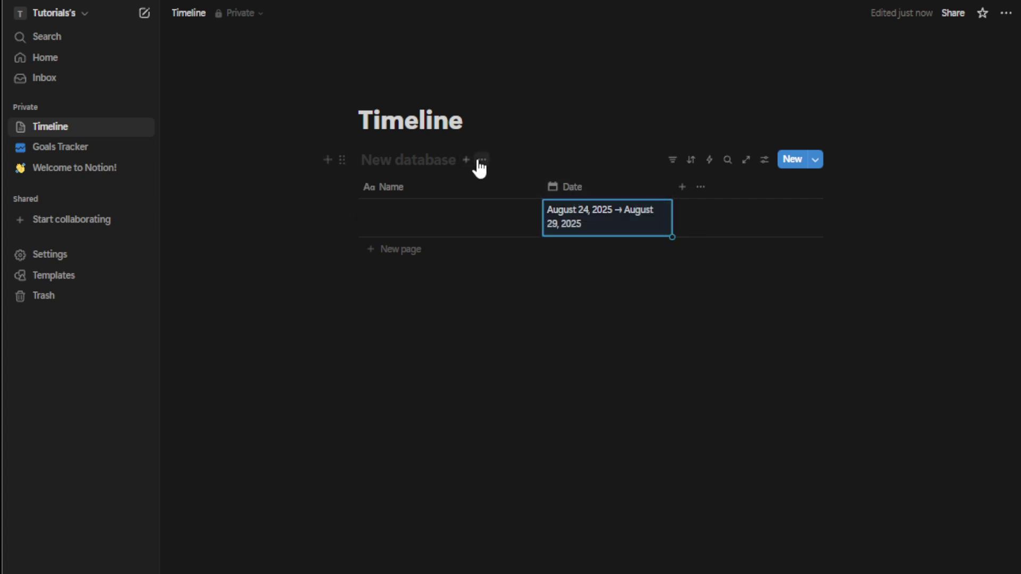
Add a Timeline view to the database and shift the entry's bar to August 22–27, 2025
click(472, 161)
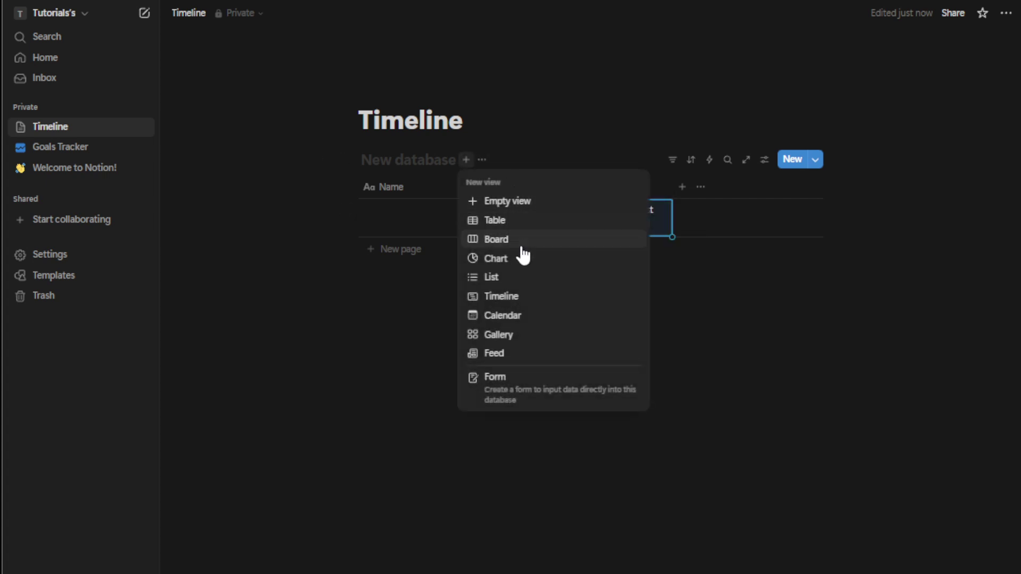
click(519, 297)
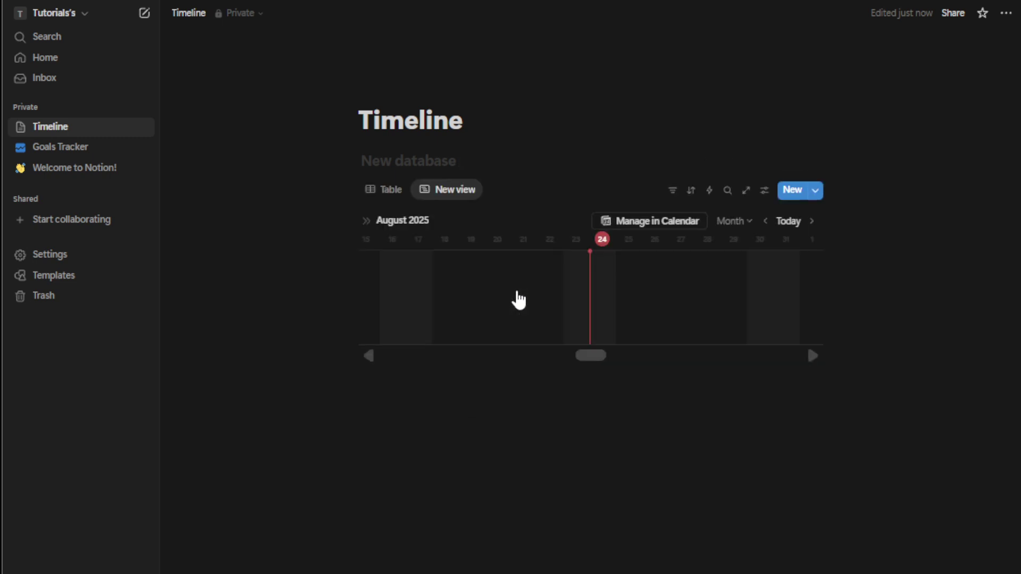
click(580, 375)
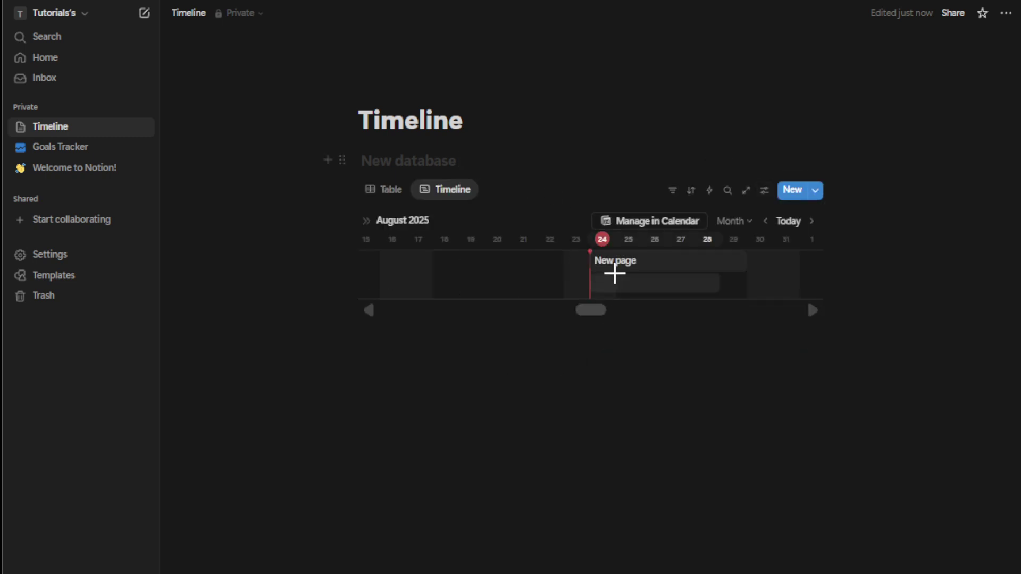
drag(628, 273, 588, 287)
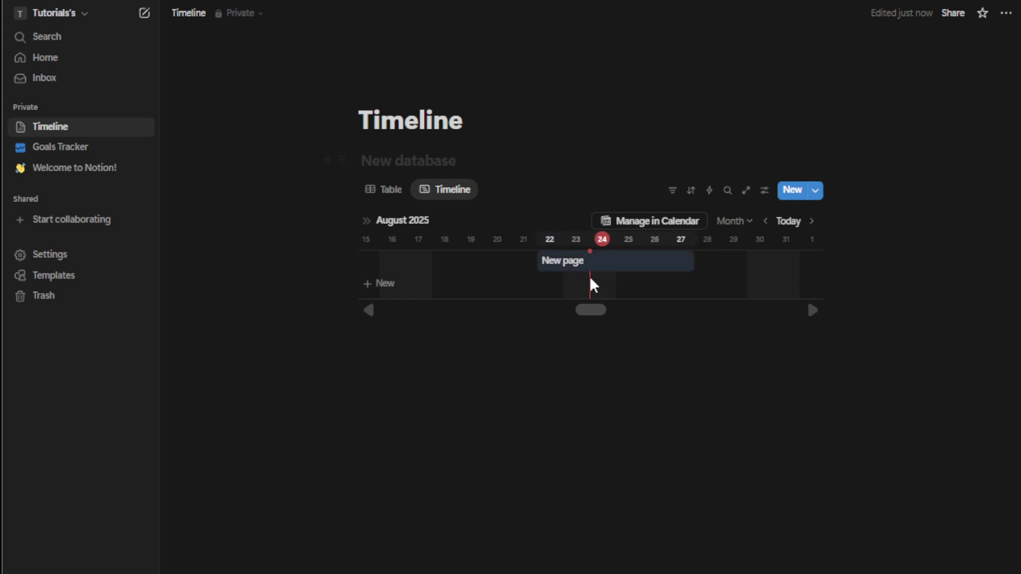
click(620, 380)
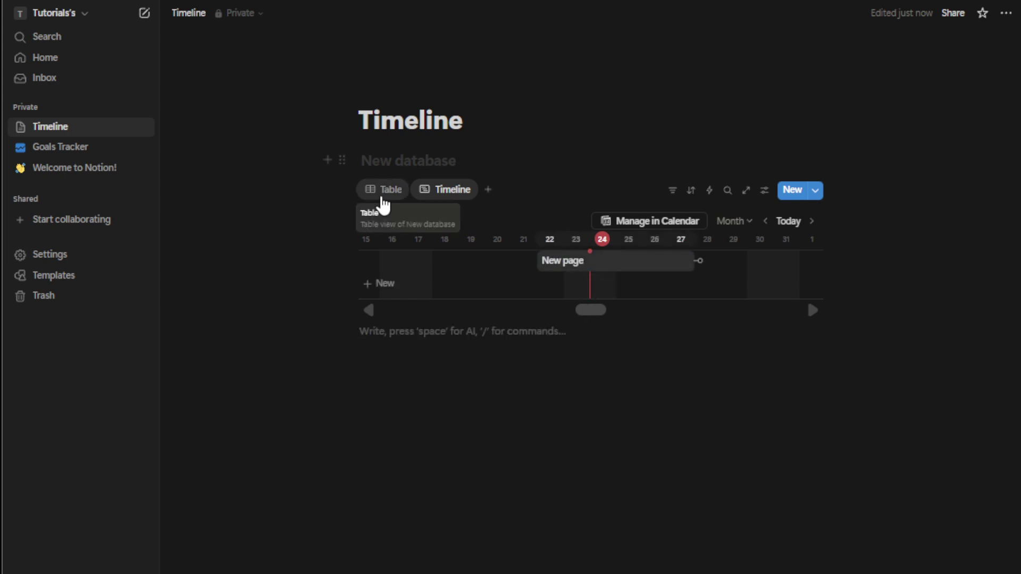
In the Table view, name the existing row "1" and add two more rows named "2" and "3"
click(382, 201)
click(398, 242)
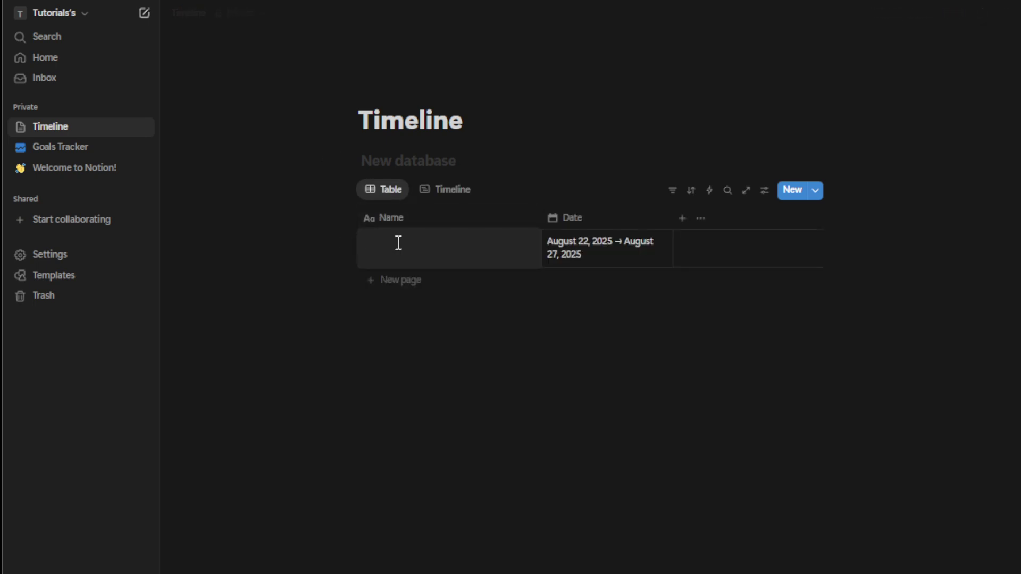
text(1)
click(419, 280)
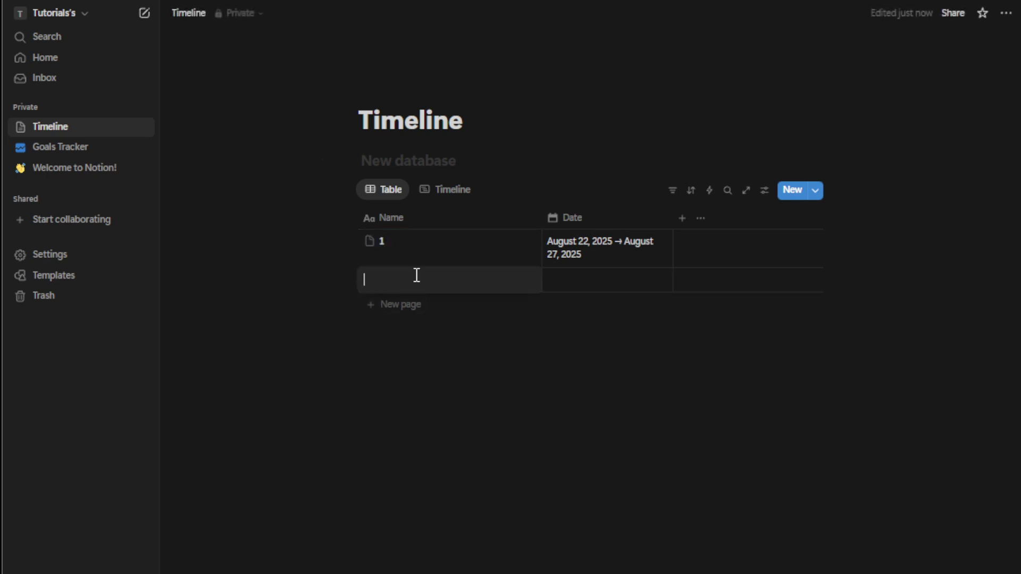
text(2)
key(Escape)
click(420, 308)
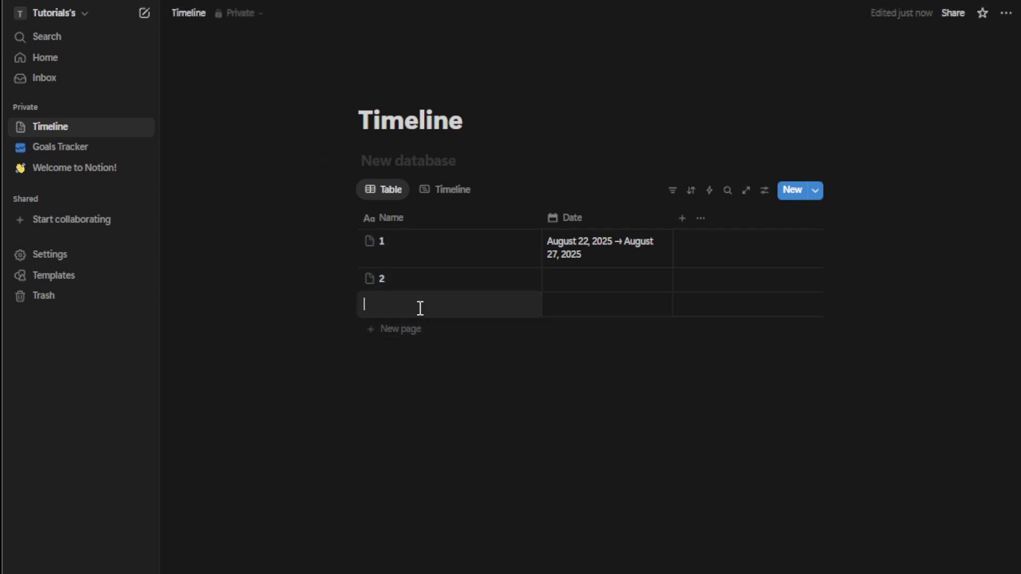
text(3)
key(Escape)
Set the date range of row 2 to August 24 through August 28, 2025
click(582, 277)
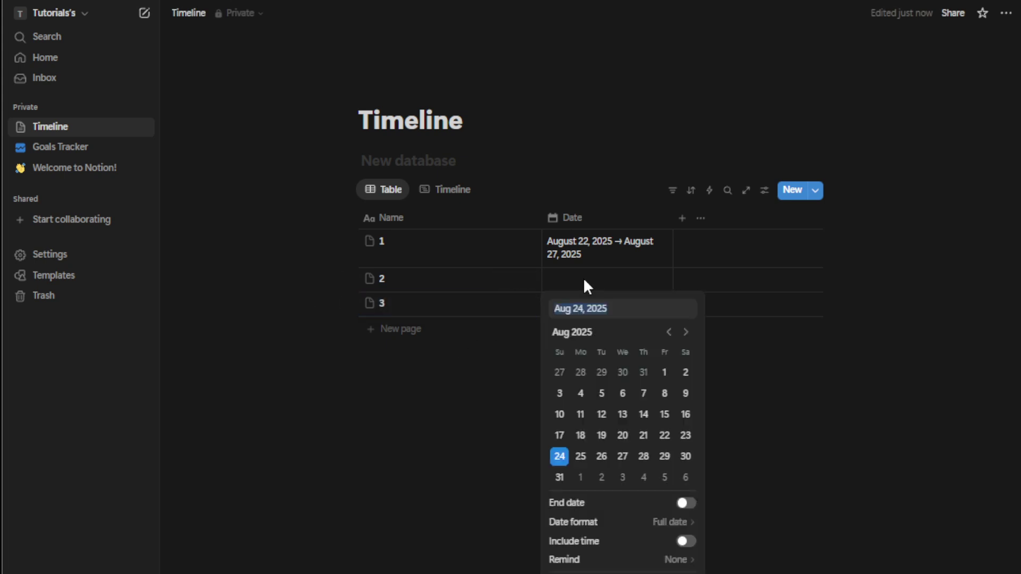
click(686, 503)
click(601, 456)
click(643, 456)
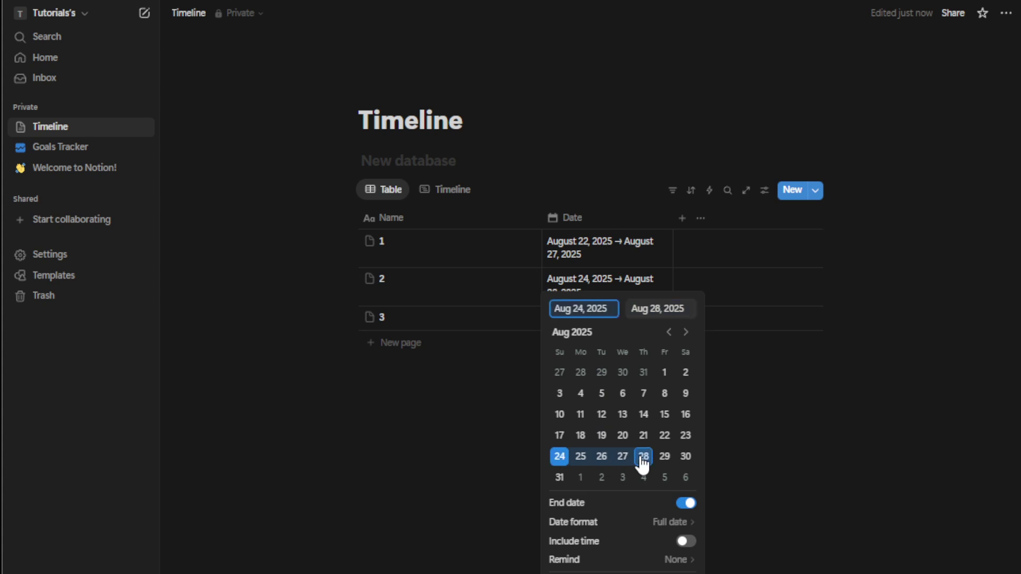
key(Escape)
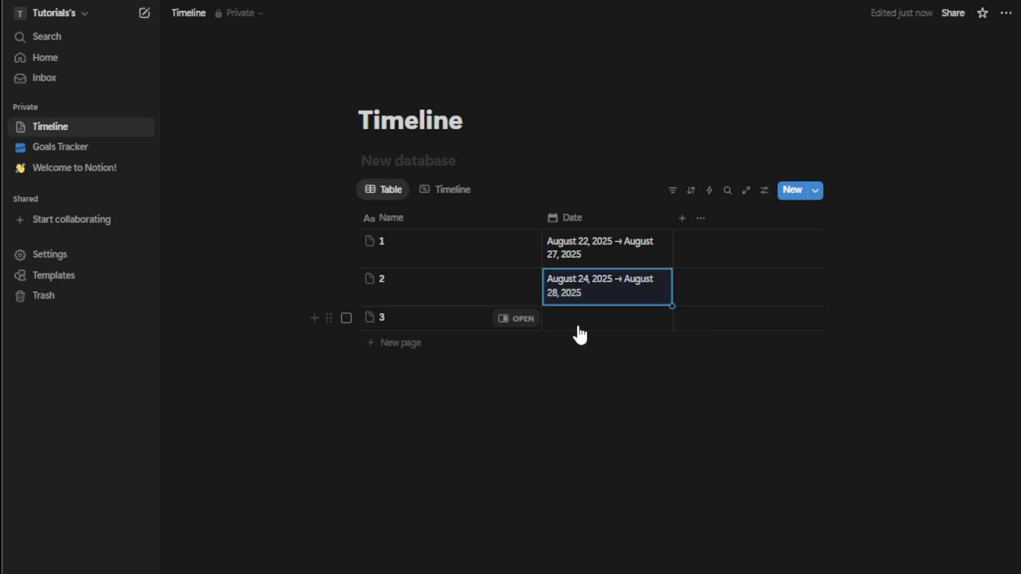
Set the date range of row 3 to August 24 through August 30, 2025
click(576, 323)
click(685, 541)
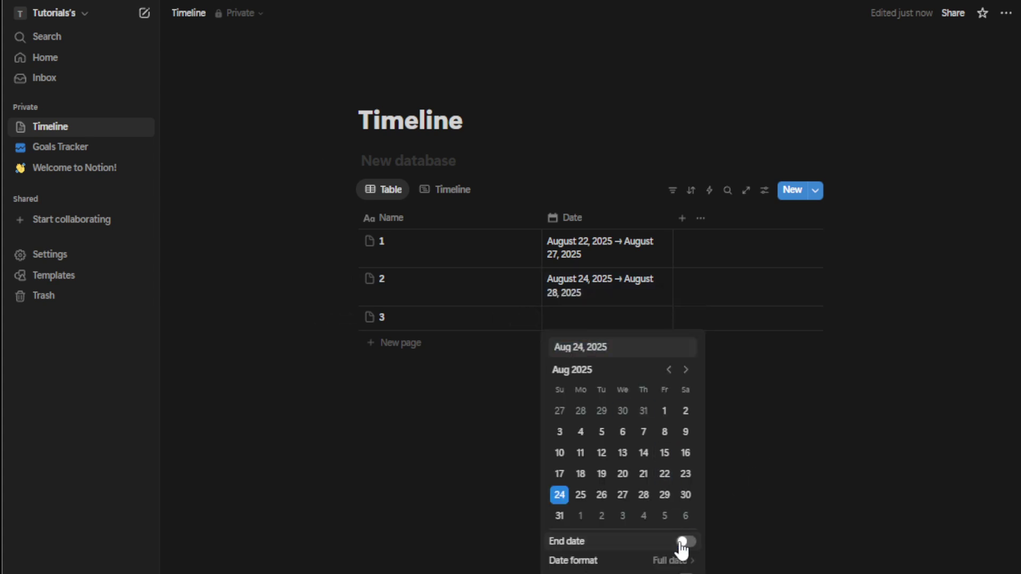
click(601, 495)
click(685, 500)
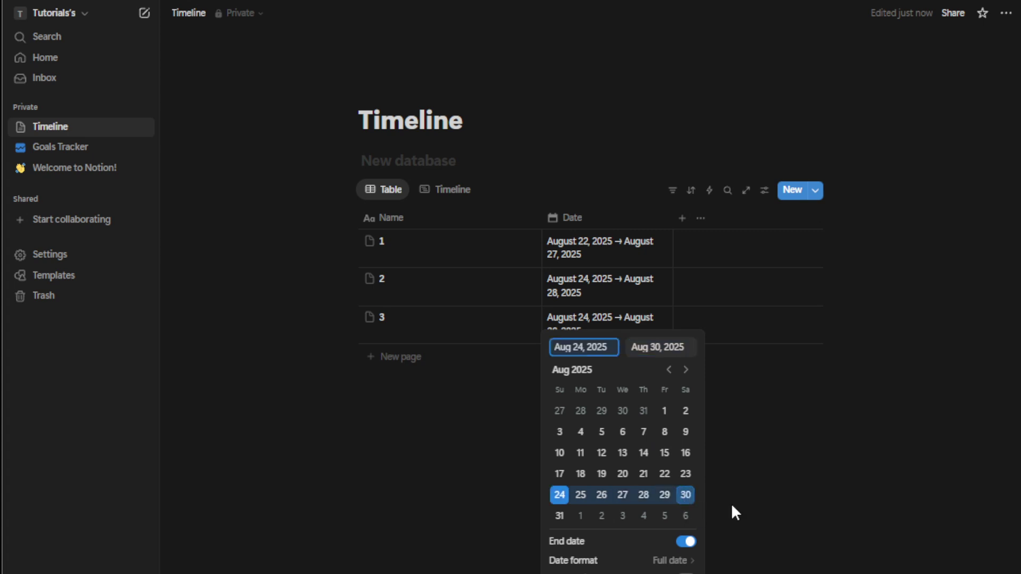
key(Escape)
In the Timeline view, move item 3 to August 22–28, item 2 to August 21–25 and item 1 to August 19–24
click(455, 192)
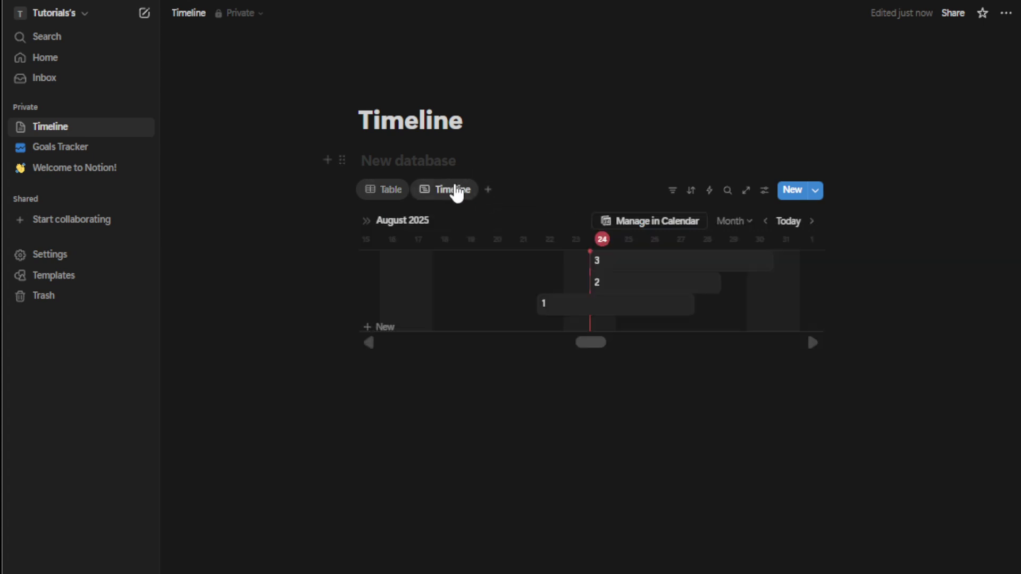
drag(628, 272, 588, 269)
drag(636, 292, 523, 310)
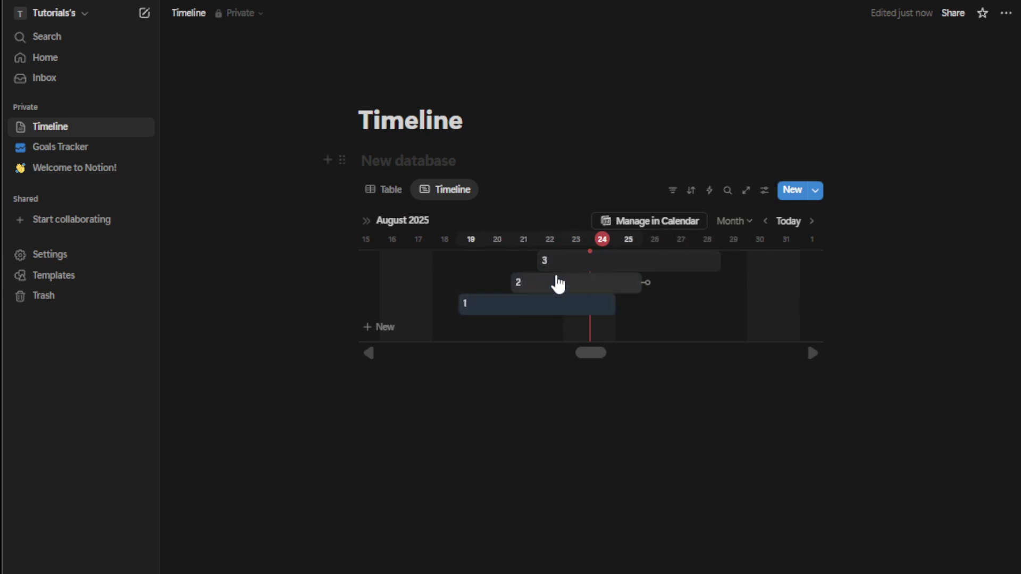
Resize the timeline bars so item 3 spans August 24–26, item 2 spans August 22–24 and item 1 starts August 21
drag(545, 264, 596, 266)
drag(724, 266, 608, 289)
drag(512, 282, 538, 284)
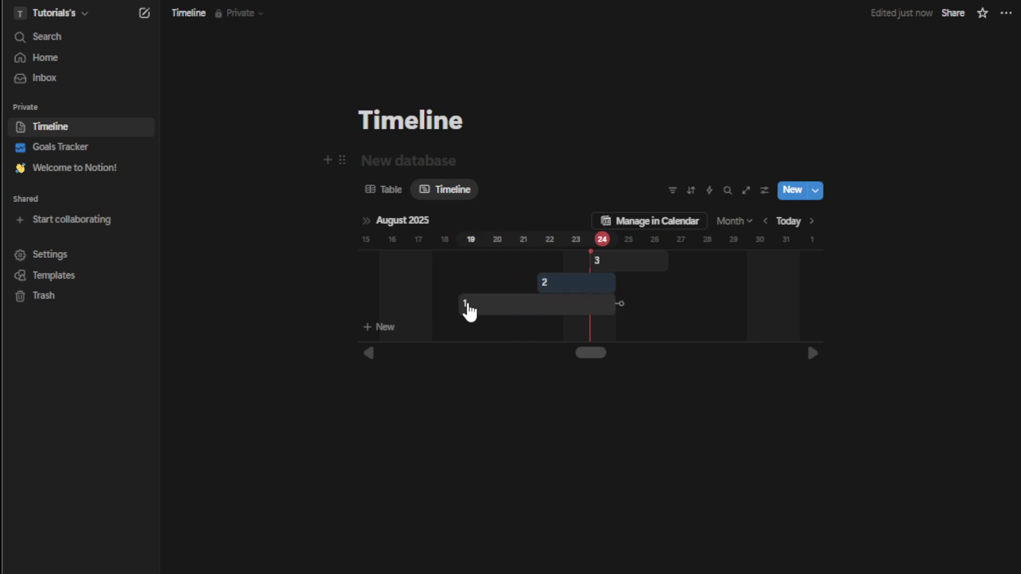
drag(457, 303, 511, 305)
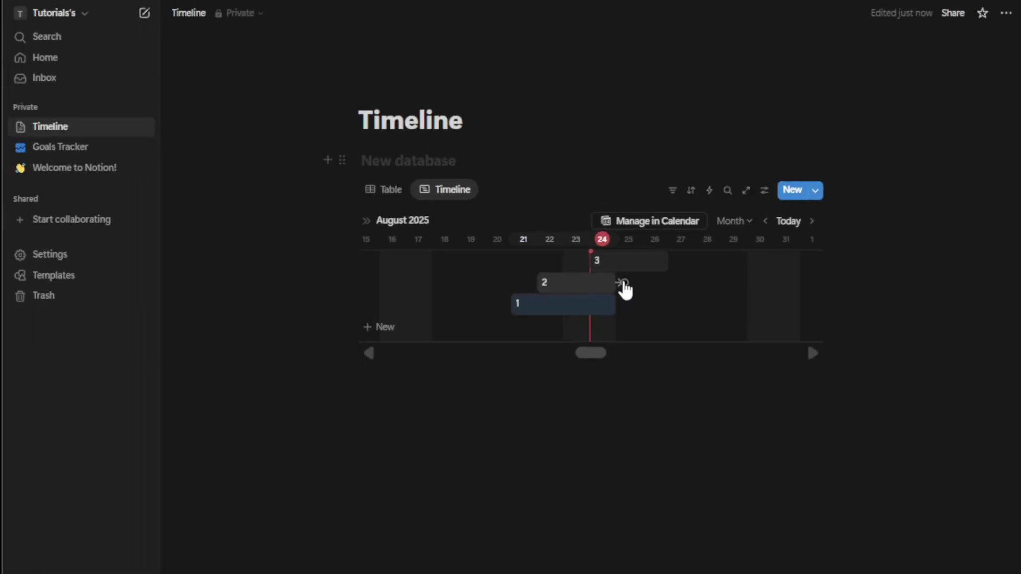
Extend the end of item 2's timeline bar to August 25 without turning on dependencies
drag(623, 282, 723, 281)
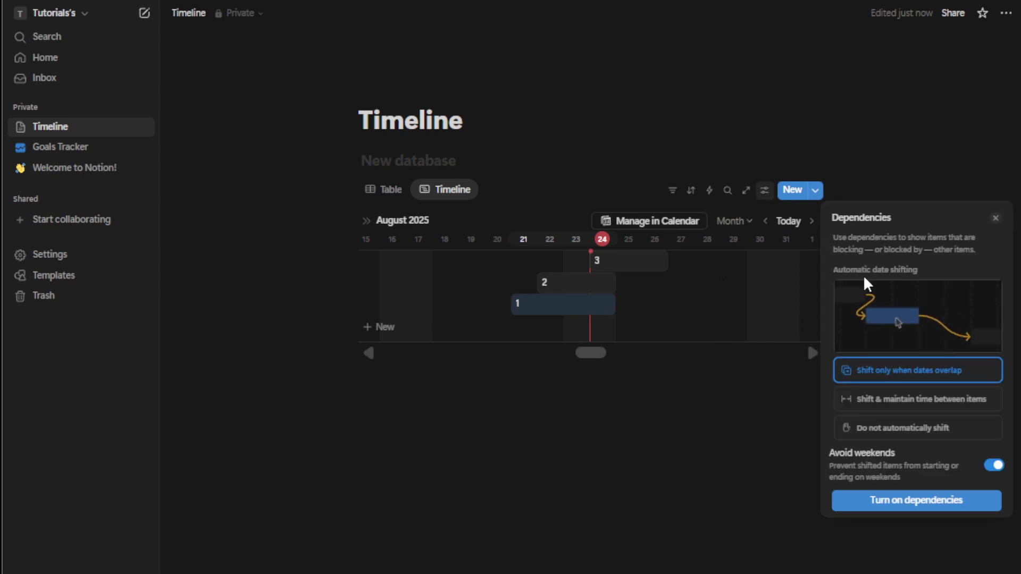
click(995, 219)
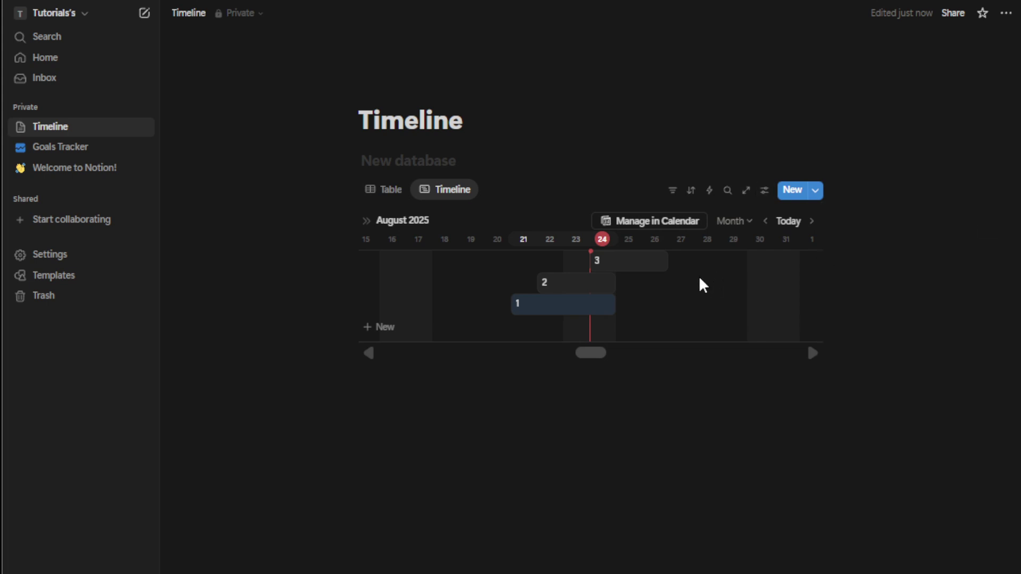
drag(614, 277, 654, 288)
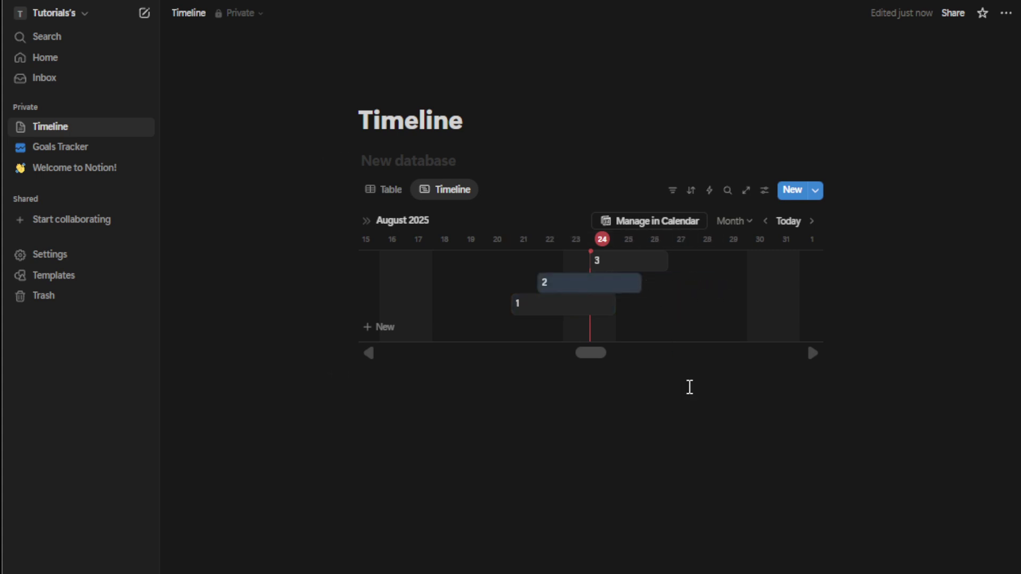
click(689, 386)
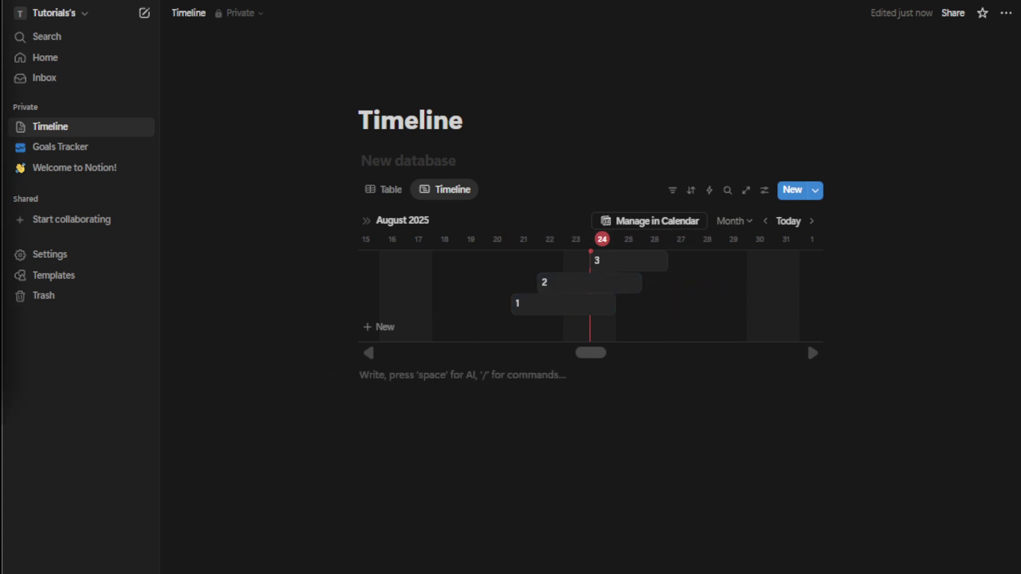